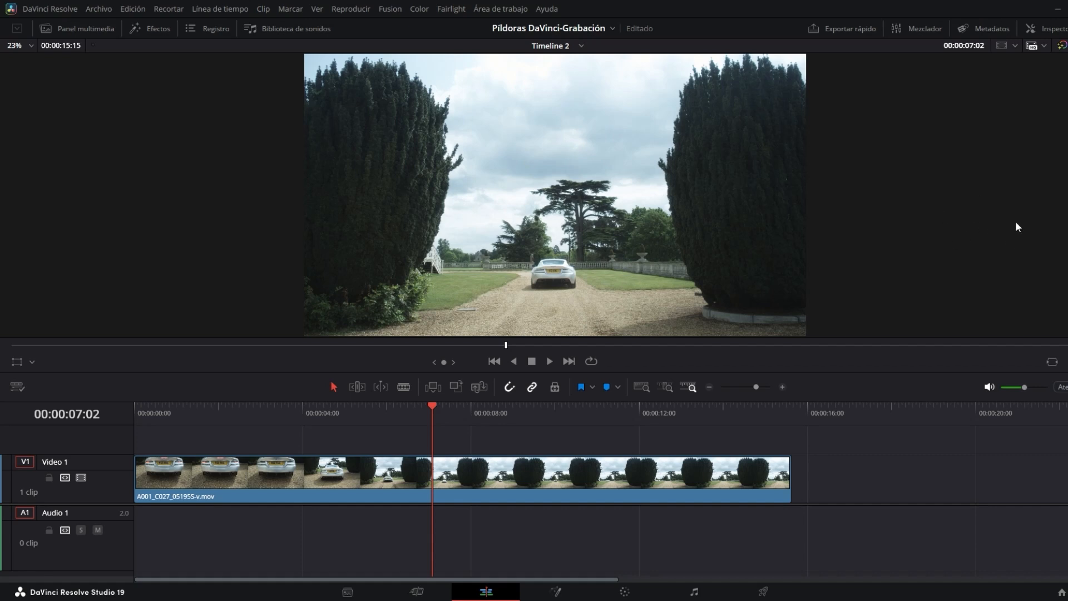
- Open the Inspector for the timeline clip and collapse and re-expand its Transformation settings
{"action": "left_click", "coordinate": [1053, 31]}
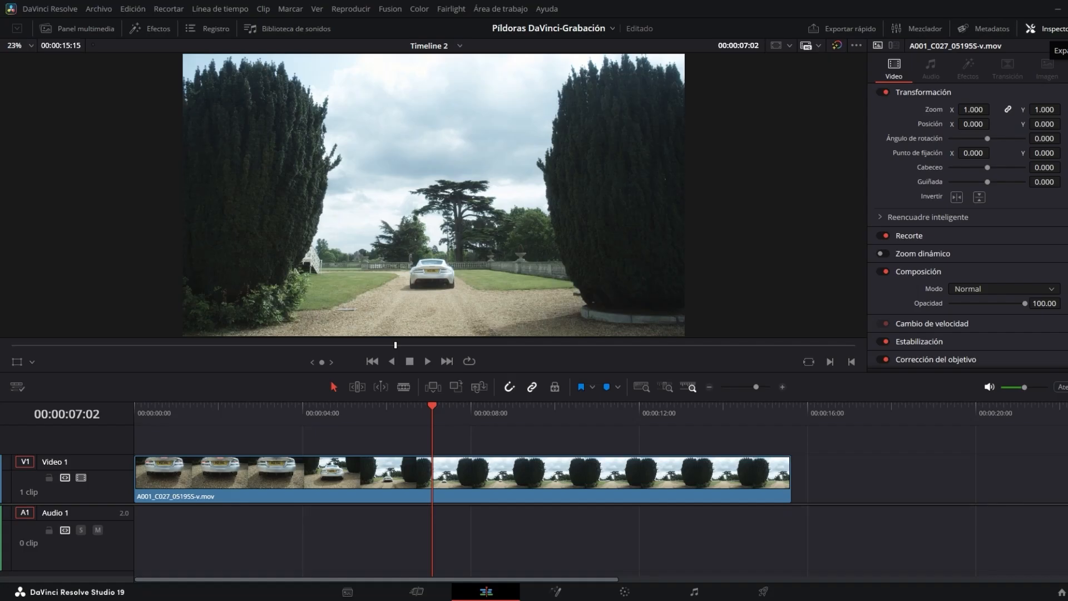
{"action": "left_click", "coordinate": [1067, 29]}
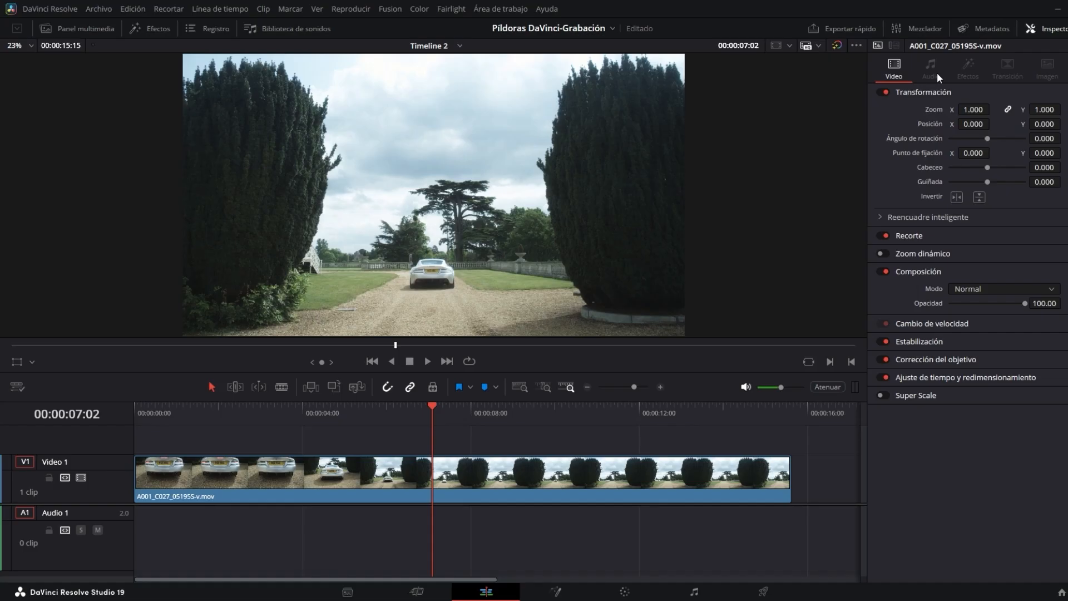
{"action": "left_click", "coordinate": [957, 92]}
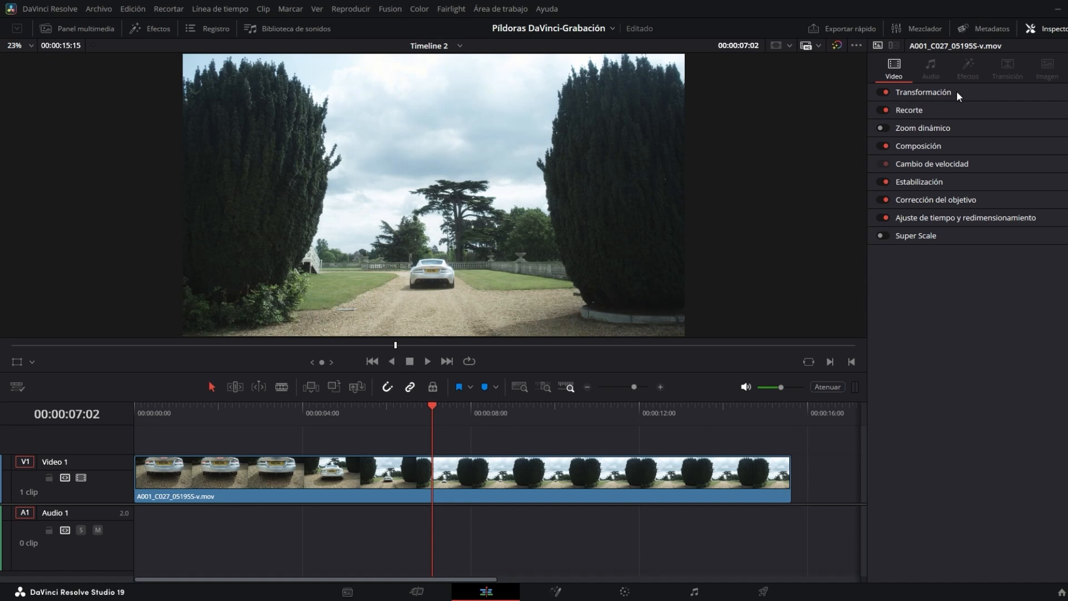
{"action": "left_click", "coordinate": [943, 92]}
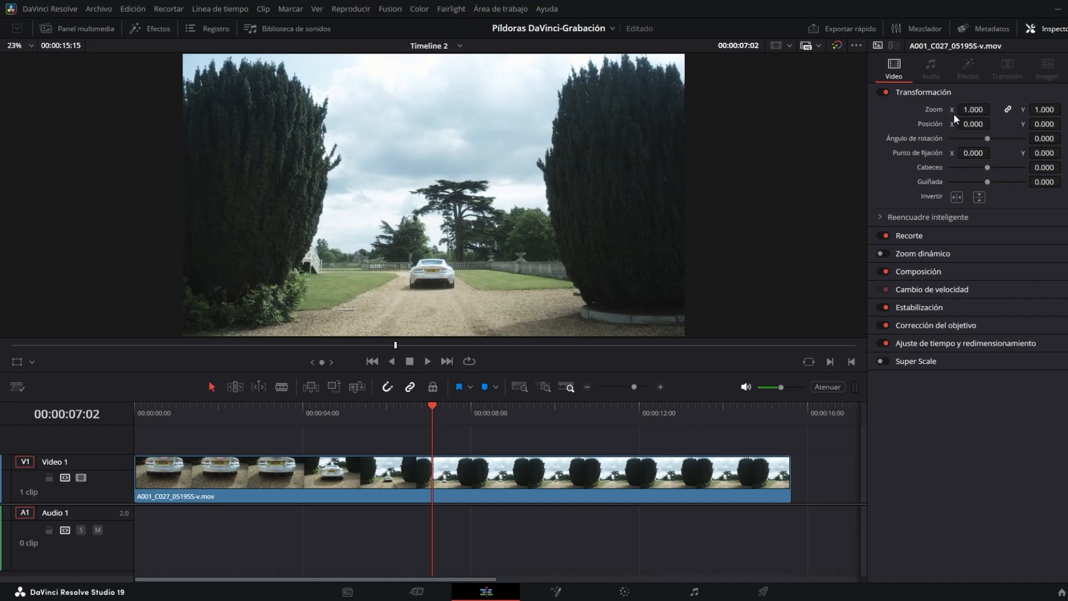
- Try enlarging the clip's zoom by dragging, unlinking the X and Y values, and undo the change
{"action": "left_click_drag", "start_coordinate": [973, 111], "coordinate": [1049, 110]}
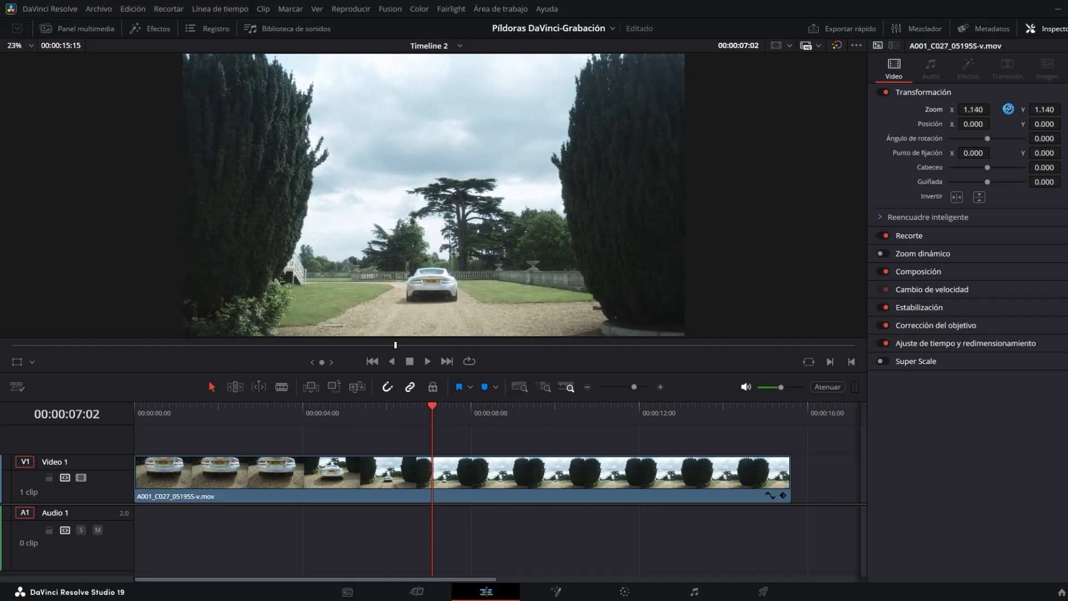
{"action": "left_click", "coordinate": [1010, 110]}
{"action": "left_click_drag", "start_coordinate": [976, 111], "coordinate": [1049, 109]}
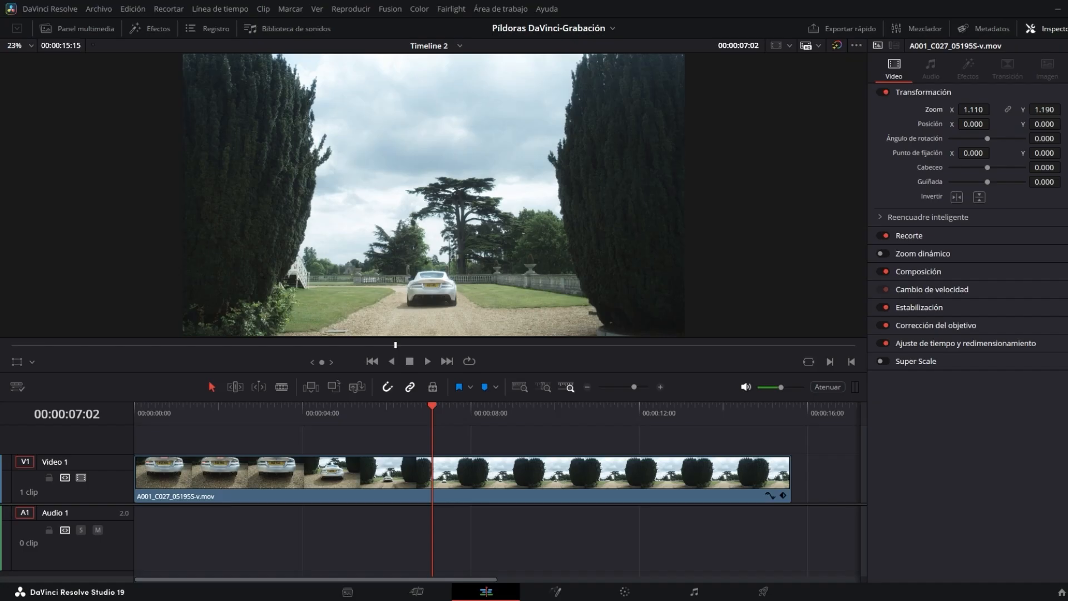
{"action": "key", "text": "ctrl+z"}
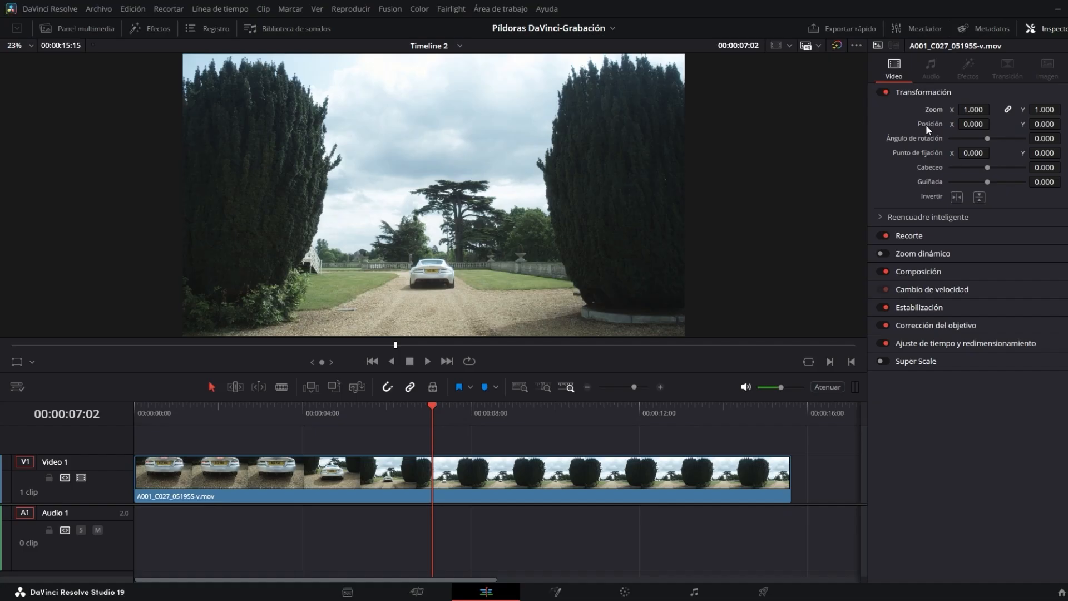
- Set the clip's horizontal position to 200, then to -300
{"action": "left_click", "coordinate": [974, 124]}
{"action": "type", "text": "200"}
{"action": "key", "text": "Return"}
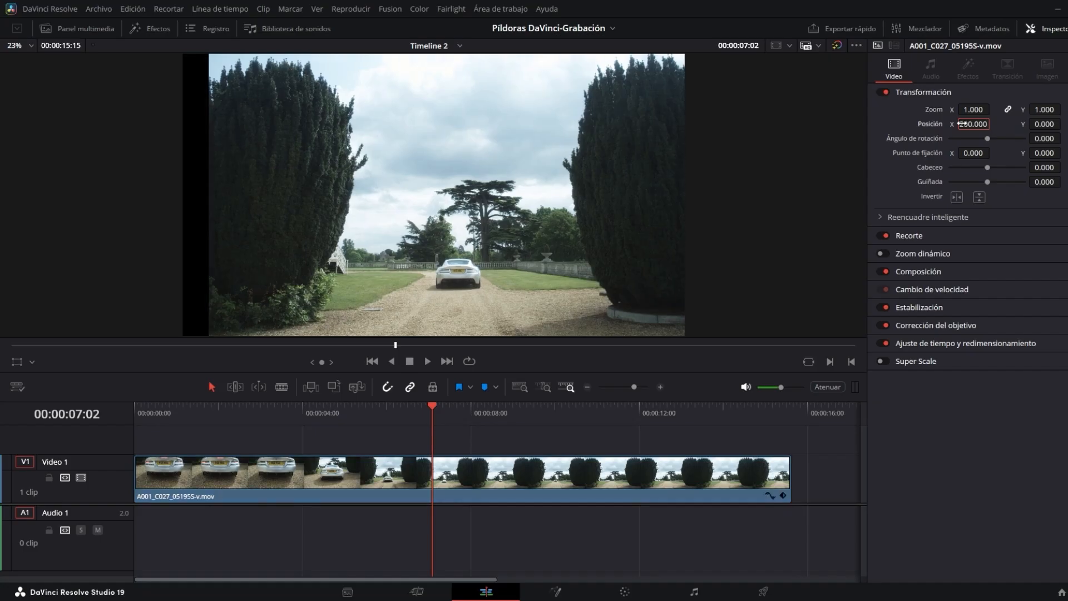
{"action": "left_click", "coordinate": [961, 124]}
{"action": "type", "text": "-300"}
{"action": "key", "text": "Return"}
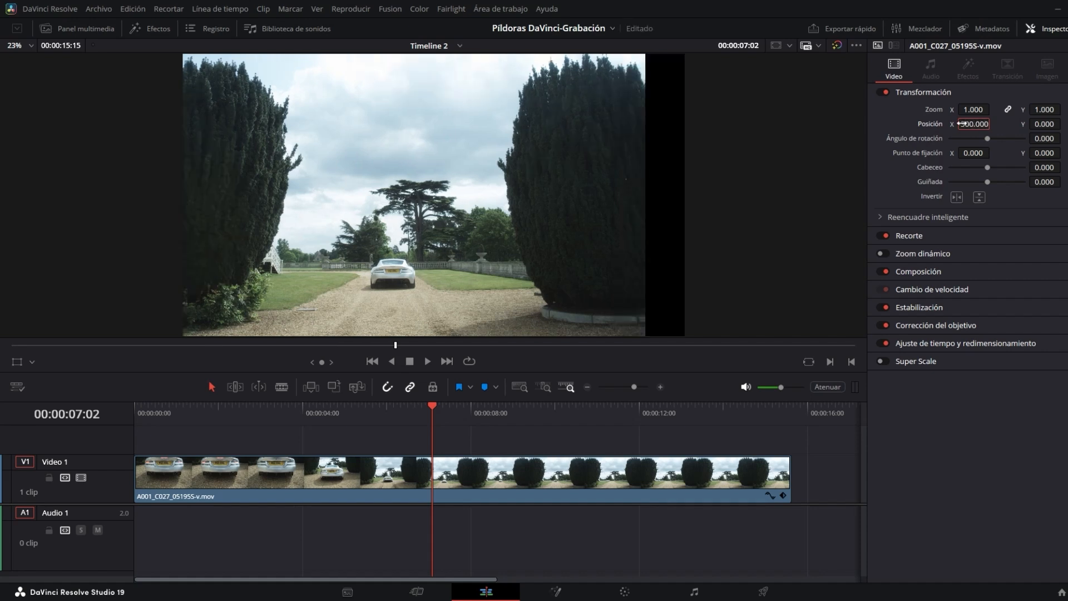
- Save the project and undo the horizontal position change
{"action": "key", "text": "ctrl+s"}
{"action": "left_click", "coordinate": [1051, 124]}
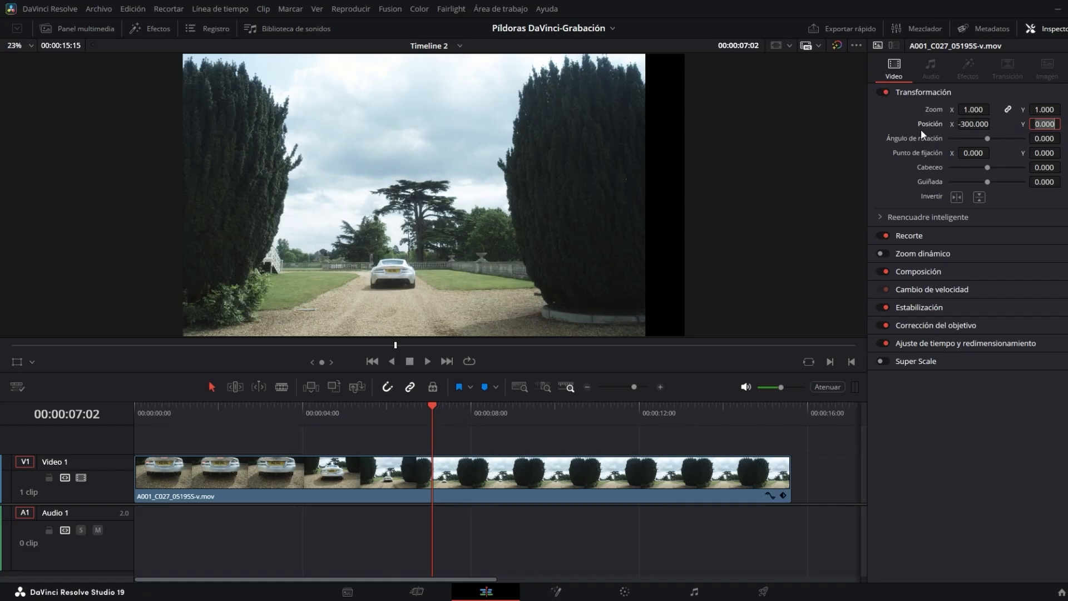
{"action": "key", "text": "ctrl+z"}
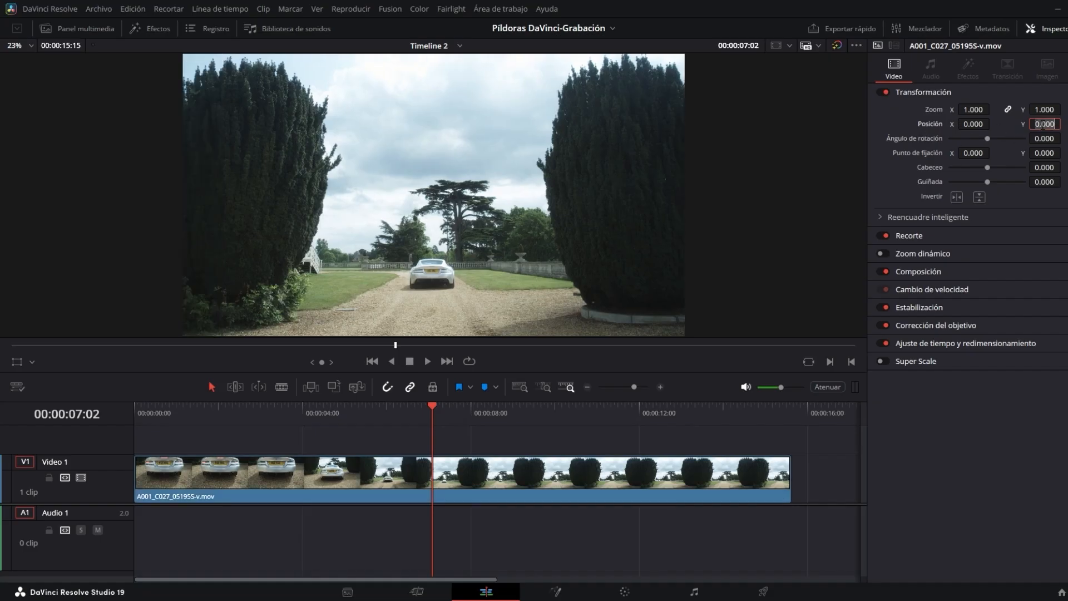
- Set the clip's vertical position to 250, then to -250
{"action": "type", "text": "250"}
{"action": "key", "text": "Return"}
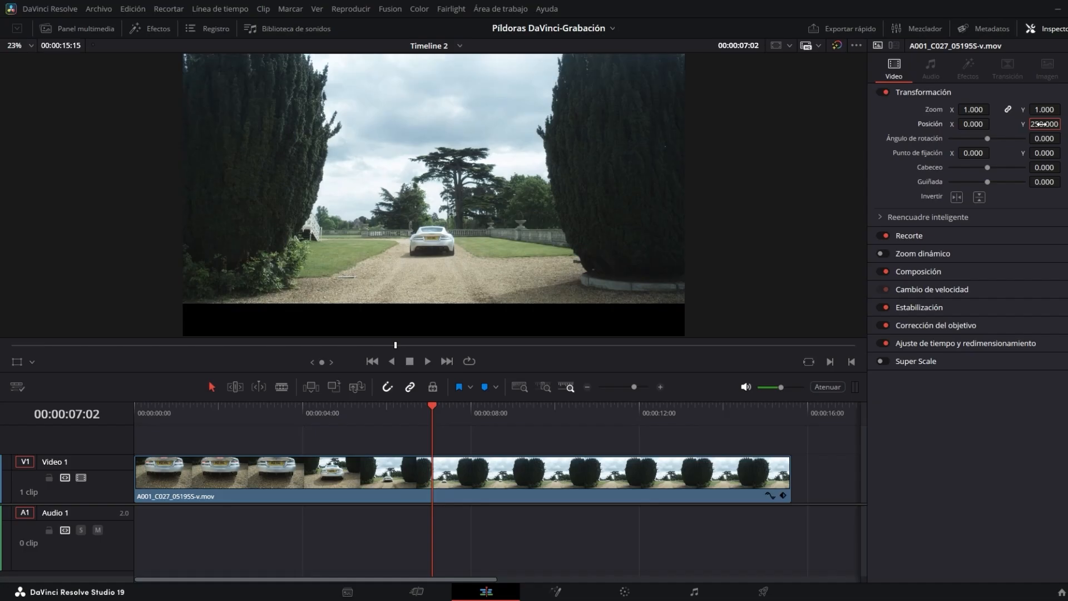
{"action": "key", "text": "Home"}
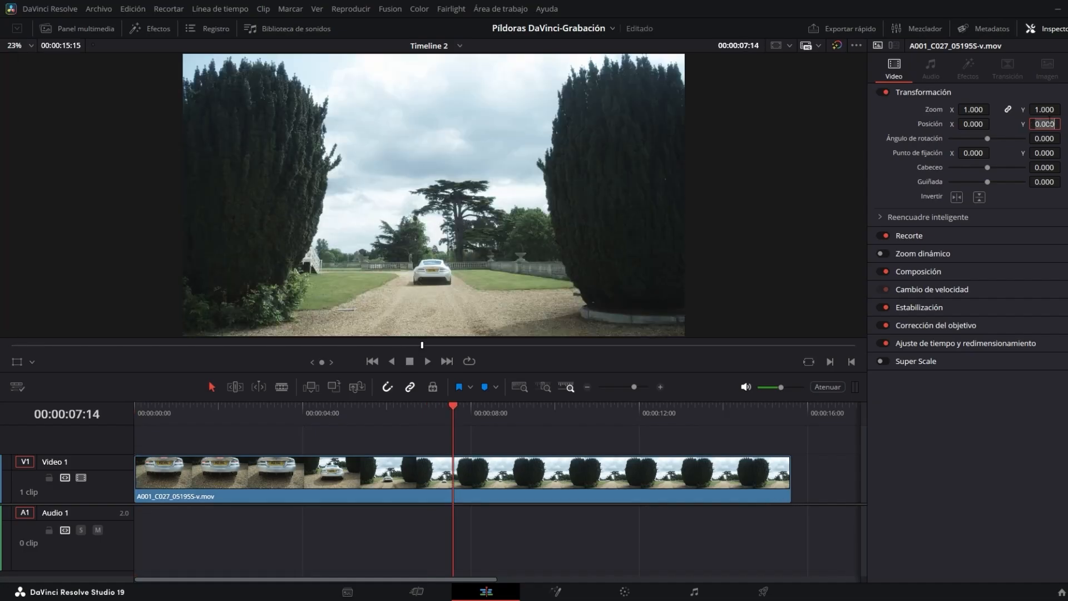
{"action": "type", "text": "-250"}
{"action": "key", "text": "Return"}
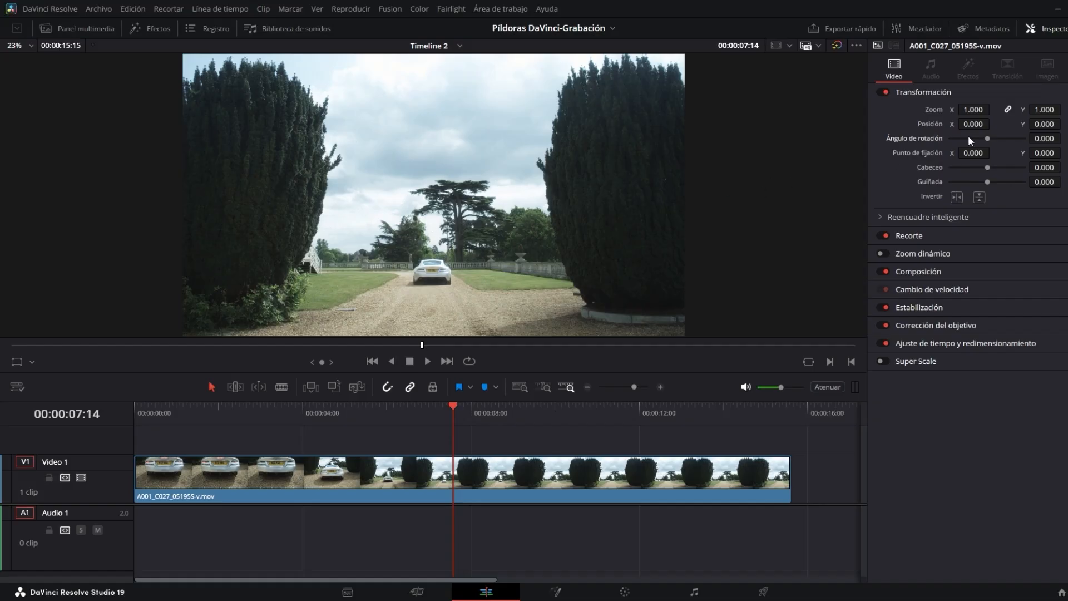
- Rotate the clip by dragging the rotation angle, then bring the angle back to zero
{"action": "left_click_drag", "start_coordinate": [986, 141], "coordinate": [993, 148]}
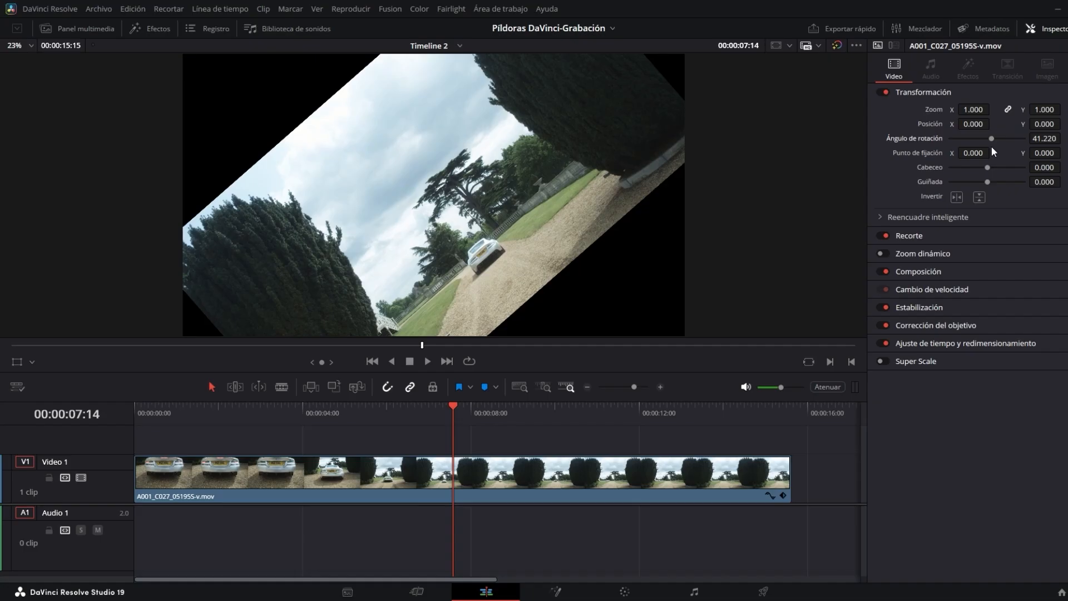
{"action": "left_click_drag", "start_coordinate": [991, 139], "coordinate": [985, 140]}
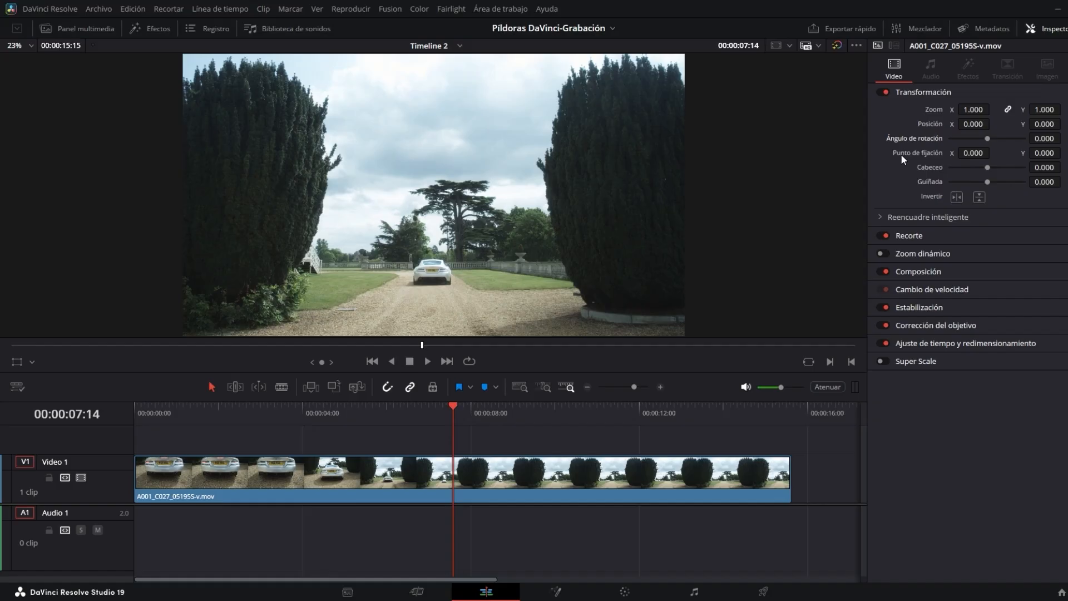
- Set the anchor point X to 500 and drag the rotation angle to rotate around it
{"action": "left_click", "coordinate": [967, 155]}
{"action": "type", "text": "500"}
{"action": "key", "text": "Return"}
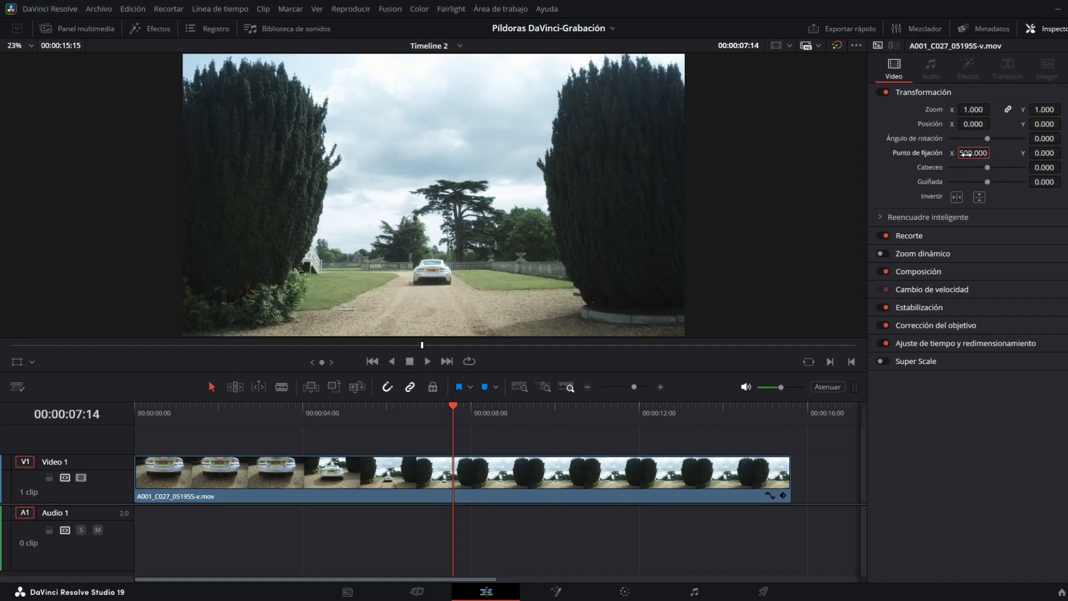
{"action": "mouse_move", "coordinate": [988, 138]}
{"action": "left_mouse_down"}
{"action": "mouse_move", "coordinate": [1001, 146]}
{"action": "mouse_move", "coordinate": [992, 146]}
{"action": "left_mouse_up"}
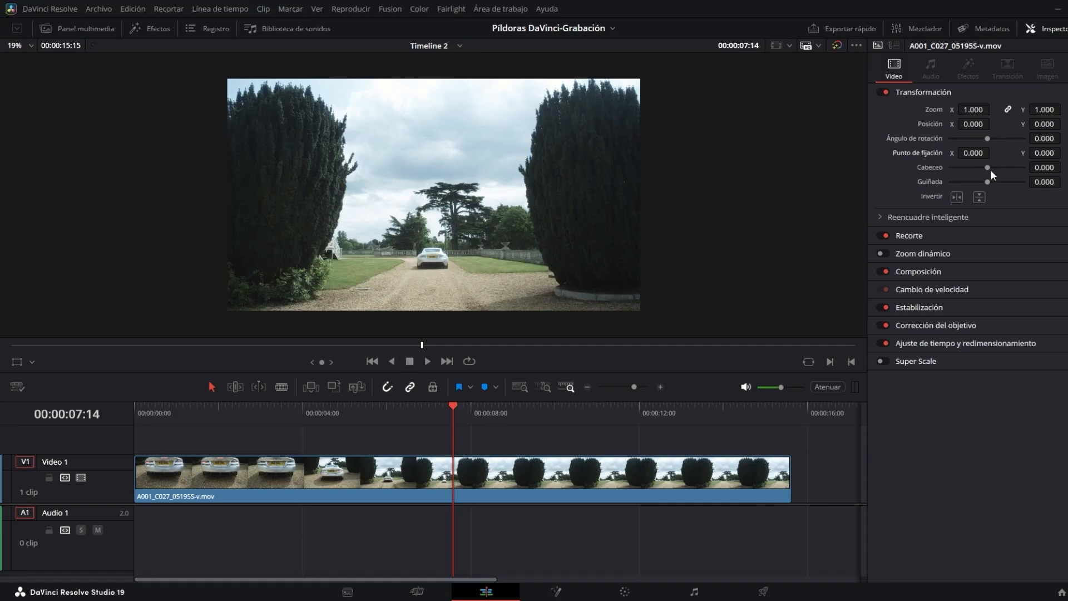
- Try tilting the clip with the pitch and yaw values by dragging, undoing and resetting both
{"action": "left_click_drag", "start_coordinate": [988, 167], "coordinate": [988, 168]}
{"action": "left_click_drag", "start_coordinate": [987, 167], "coordinate": [992, 172]}
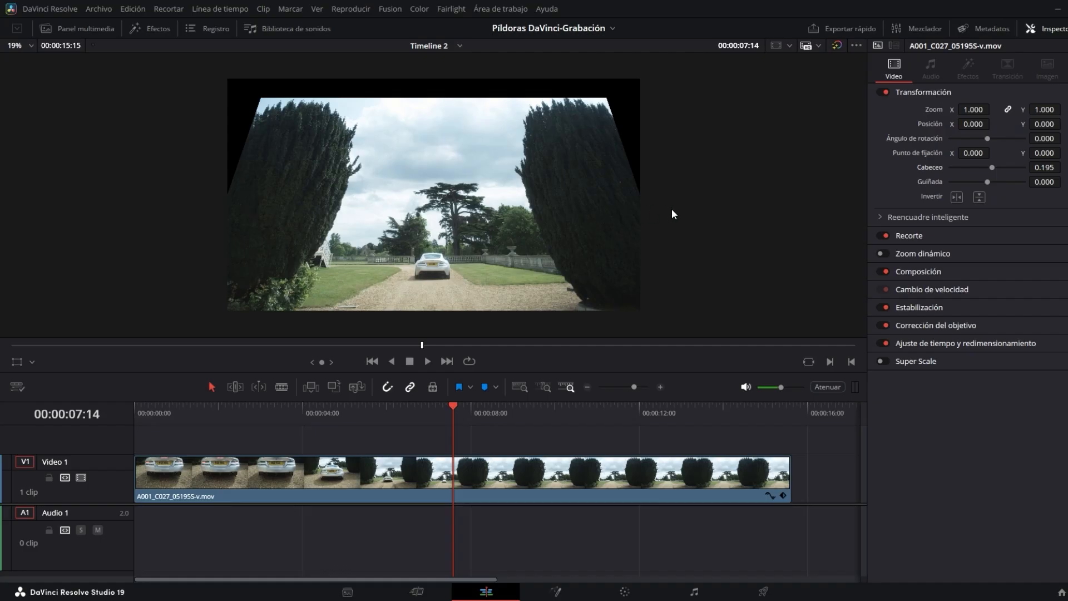
{"action": "mouse_move", "coordinate": [992, 167]}
{"action": "left_mouse_down"}
{"action": "mouse_move", "coordinate": [998, 175]}
{"action": "mouse_move", "coordinate": [979, 173]}
{"action": "left_mouse_up"}
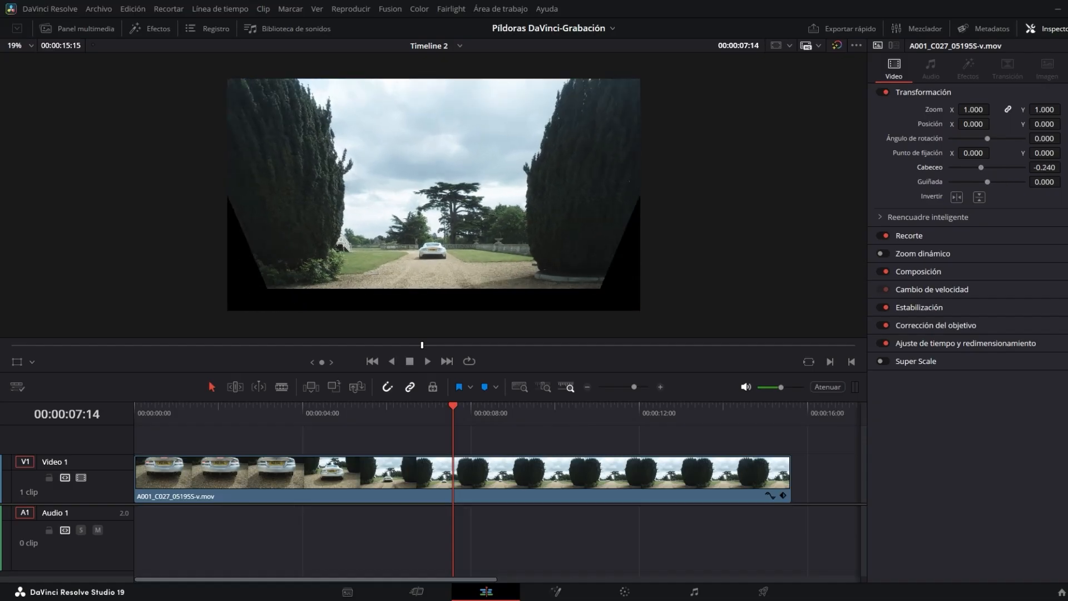
{"action": "key", "text": "ctrl+z"}
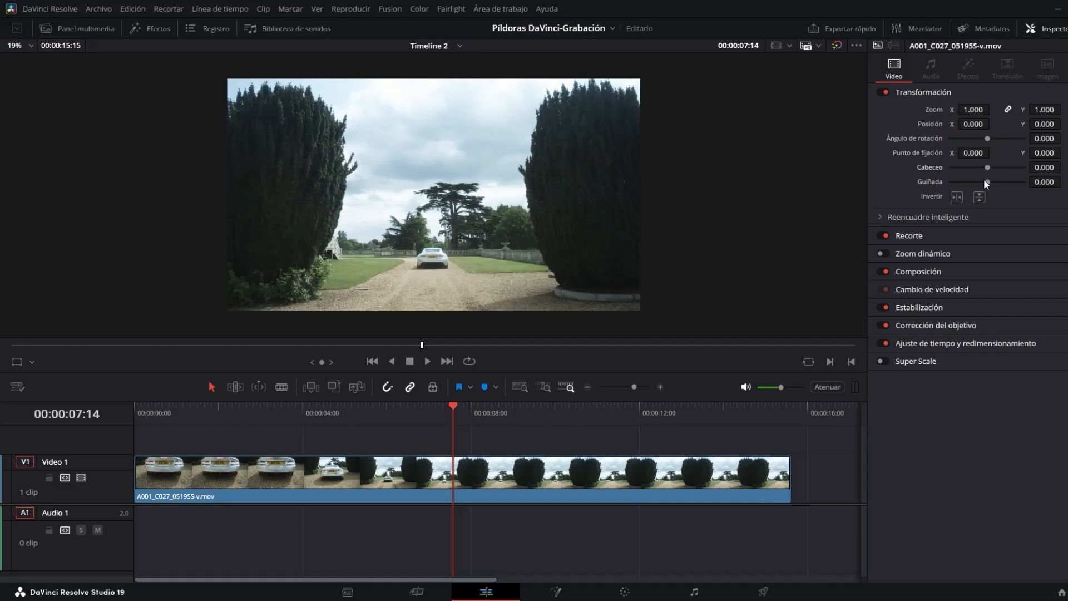
{"action": "left_click_drag", "start_coordinate": [987, 182], "coordinate": [1001, 182]}
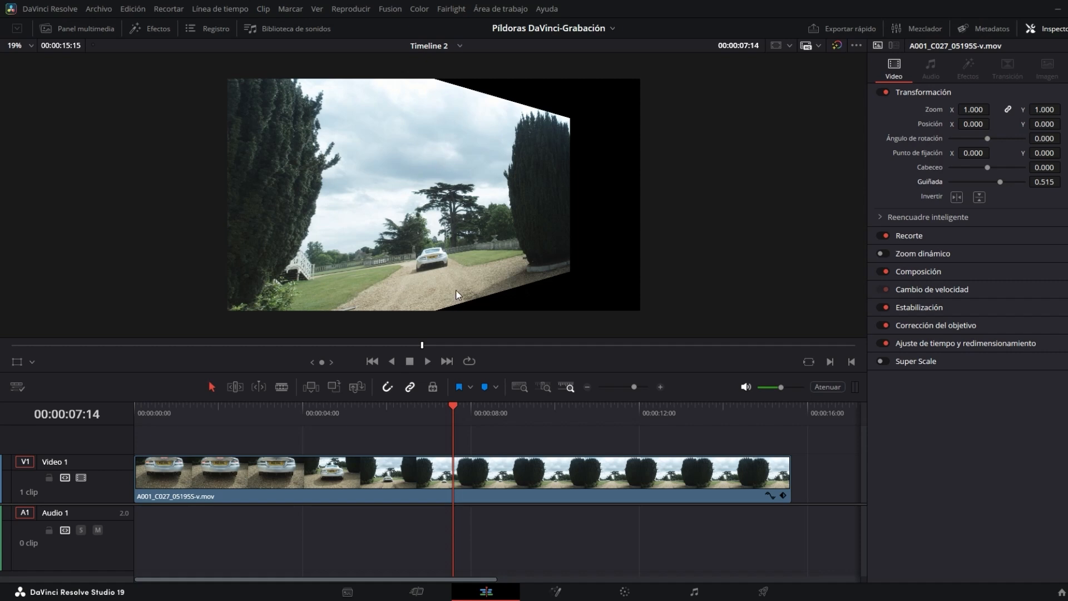
{"action": "double_click", "coordinate": [929, 183]}
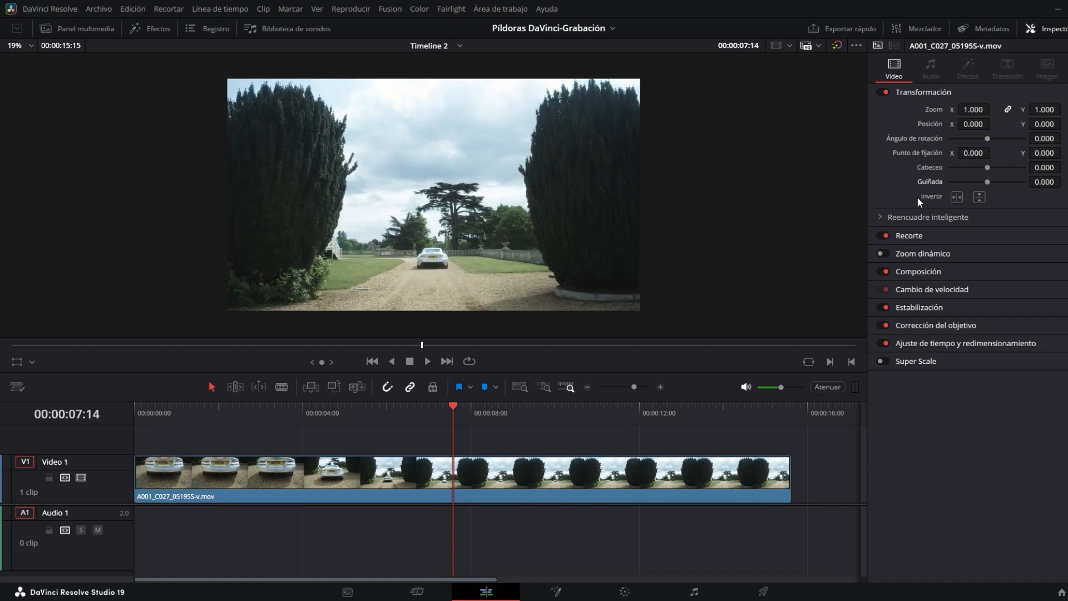
- Toggle the clip's horizontal and vertical flip on and off
{"action": "left_click", "coordinate": [957, 197]}
{"action": "left_click", "coordinate": [957, 198]}
{"action": "left_click", "coordinate": [983, 197]}
{"action": "left_click", "coordinate": [983, 197]}
- Enable the viewer's transform controls and move the clip's anchor point to about -18, -572
{"action": "left_click", "coordinate": [17, 363]}
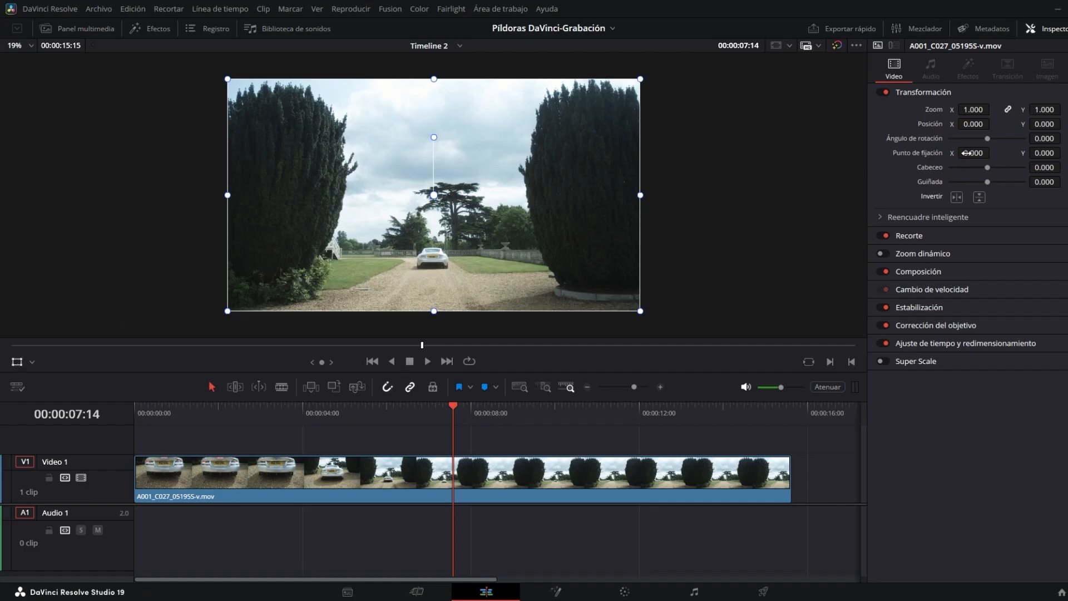
{"action": "left_click_drag", "start_coordinate": [959, 156], "coordinate": [993, 151]}
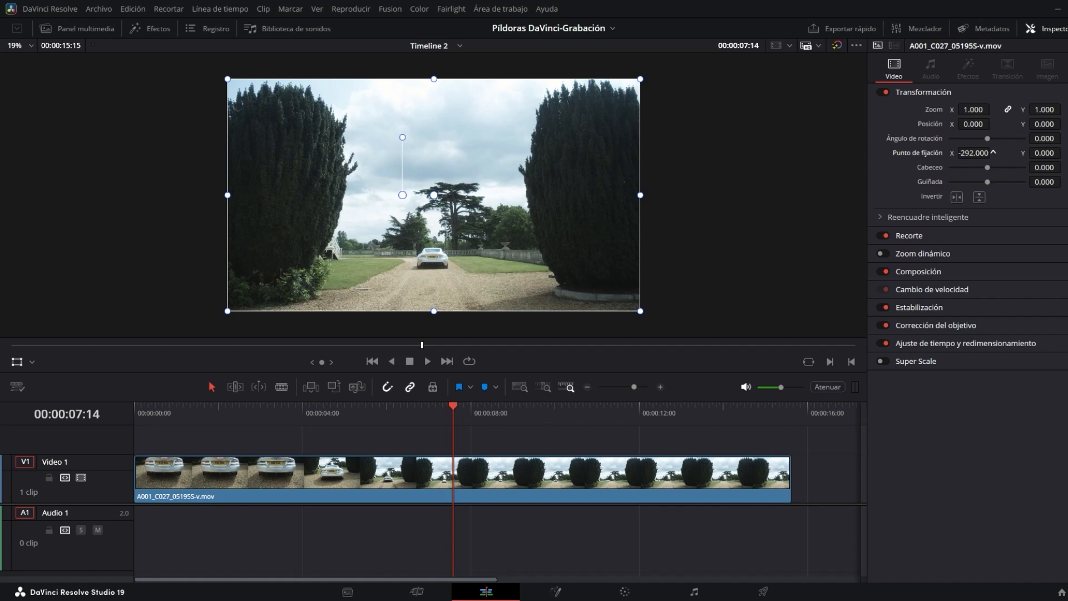
{"action": "left_click_drag", "start_coordinate": [1064, 154], "coordinate": [1045, 153]}
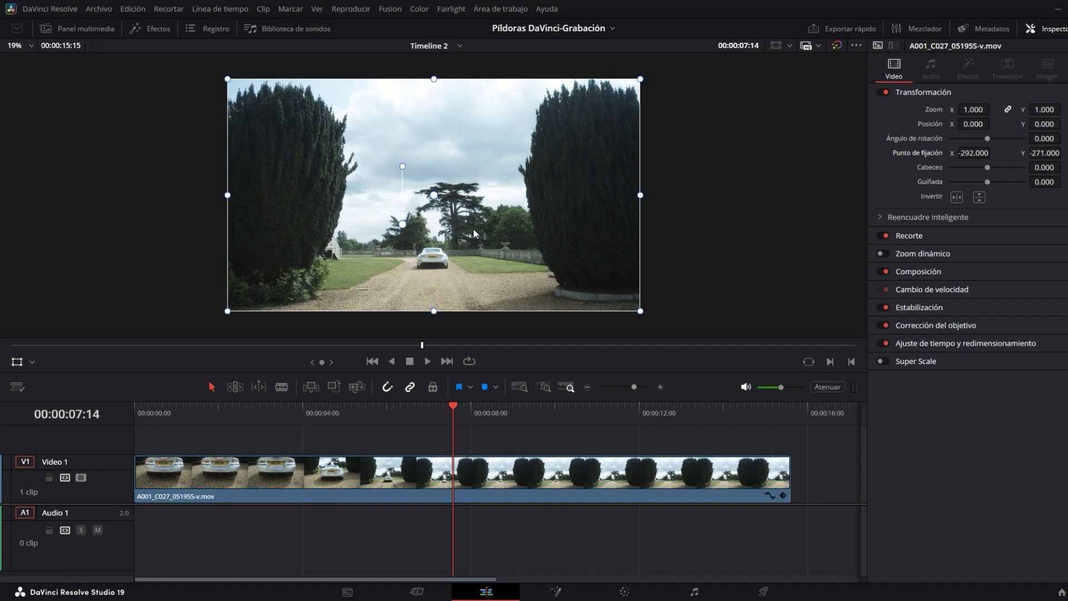
{"action": "left_click_drag", "start_coordinate": [404, 228], "coordinate": [435, 264]}
- Try scaling the clip with the zoom value and the viewer's corner handle, undoing the resize
{"action": "left_click_drag", "start_coordinate": [972, 113], "coordinate": [727, 202]}
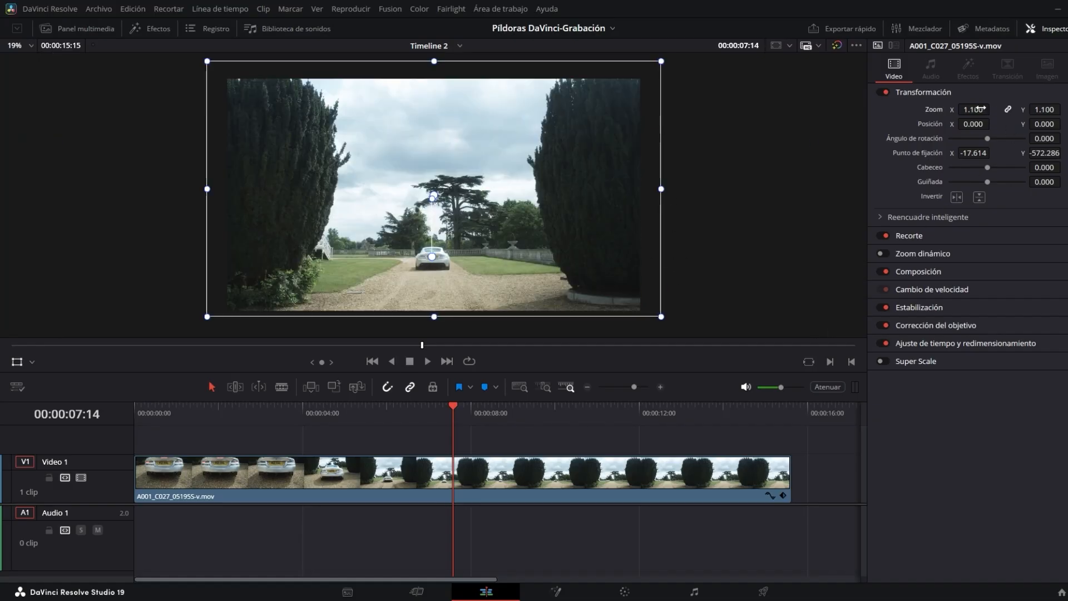
{"action": "left_click_drag", "start_coordinate": [982, 109], "coordinate": [971, 110]}
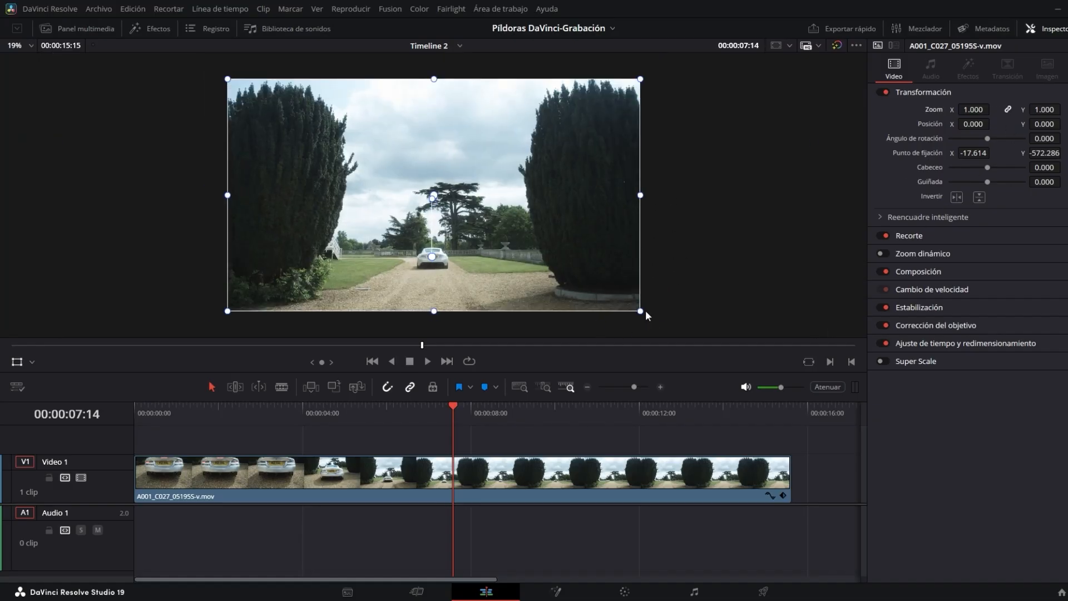
{"action": "left_click_drag", "start_coordinate": [641, 312], "coordinate": [585, 286]}
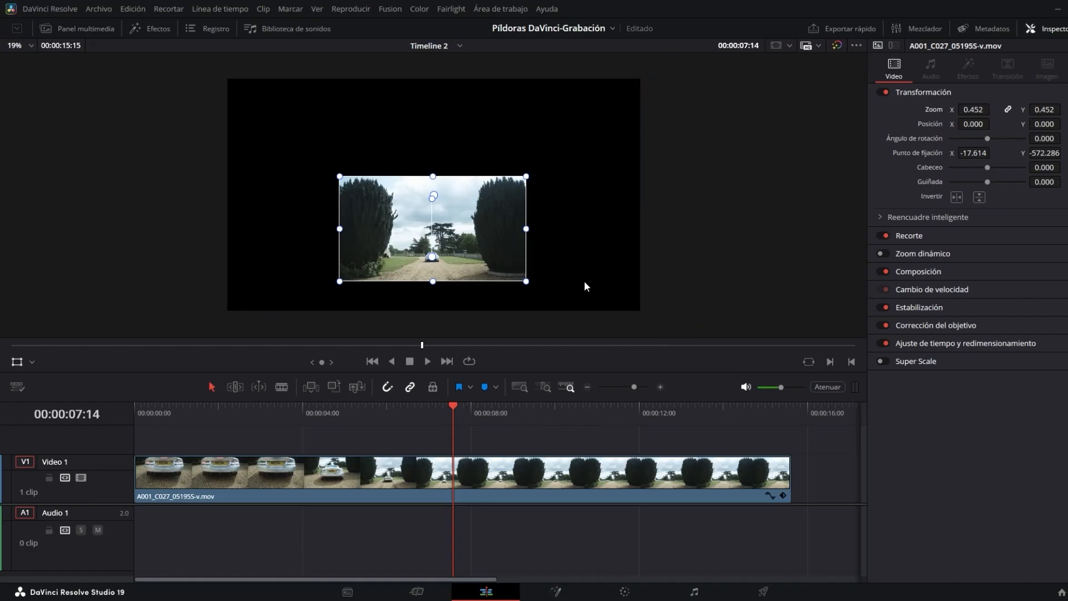
{"action": "key", "text": "ctrl+z"}
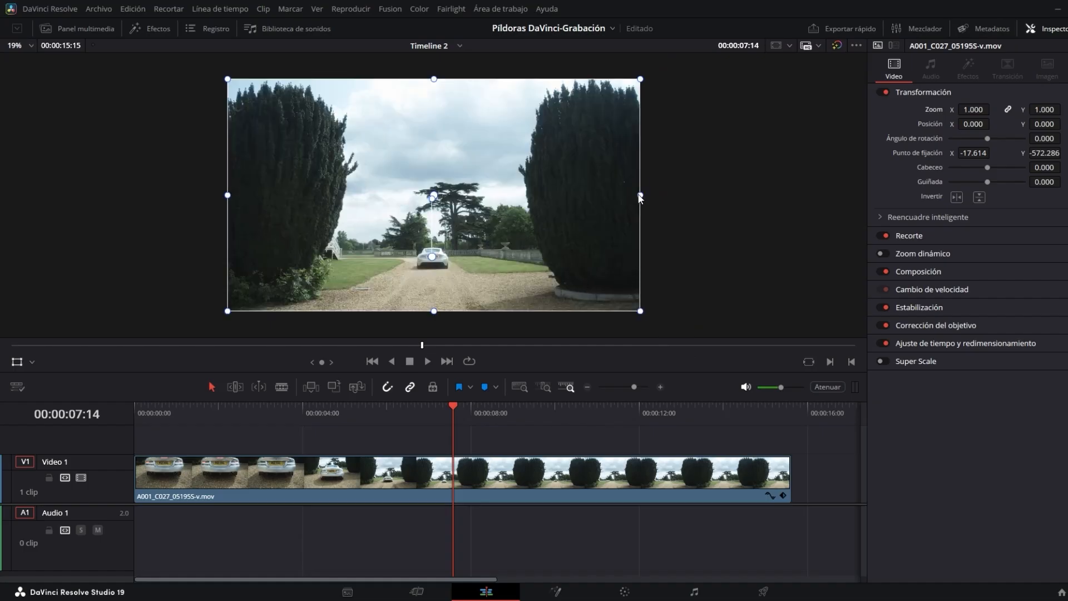
- Try stretching the clip with the viewer's side and bottom handles, undoing each, and drag the rotation angle
{"action": "left_click_drag", "start_coordinate": [640, 196], "coordinate": [554, 234]}
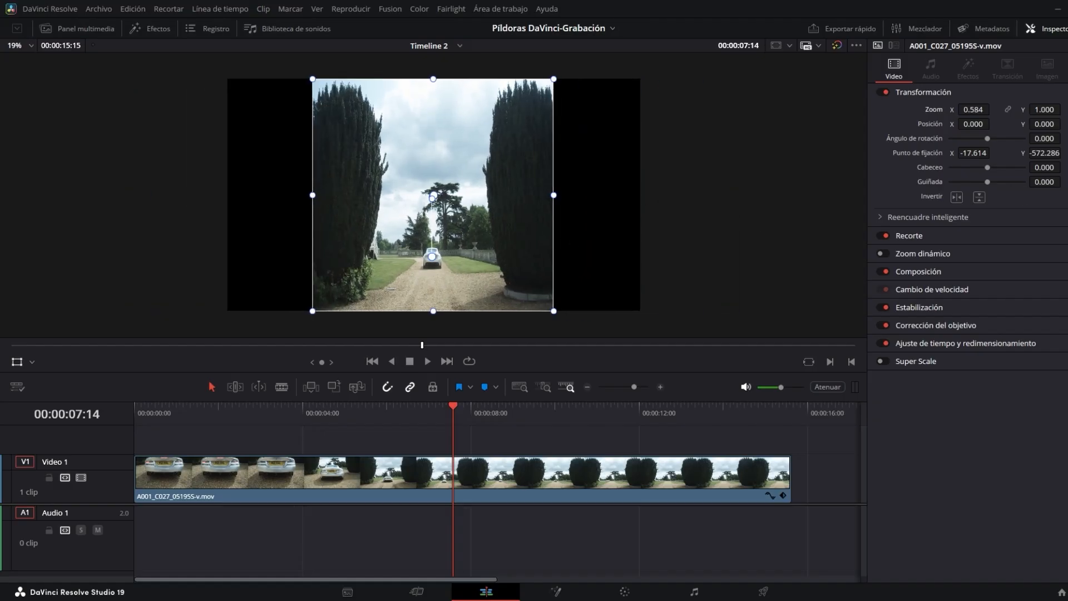
{"action": "key", "text": "ctrl+z"}
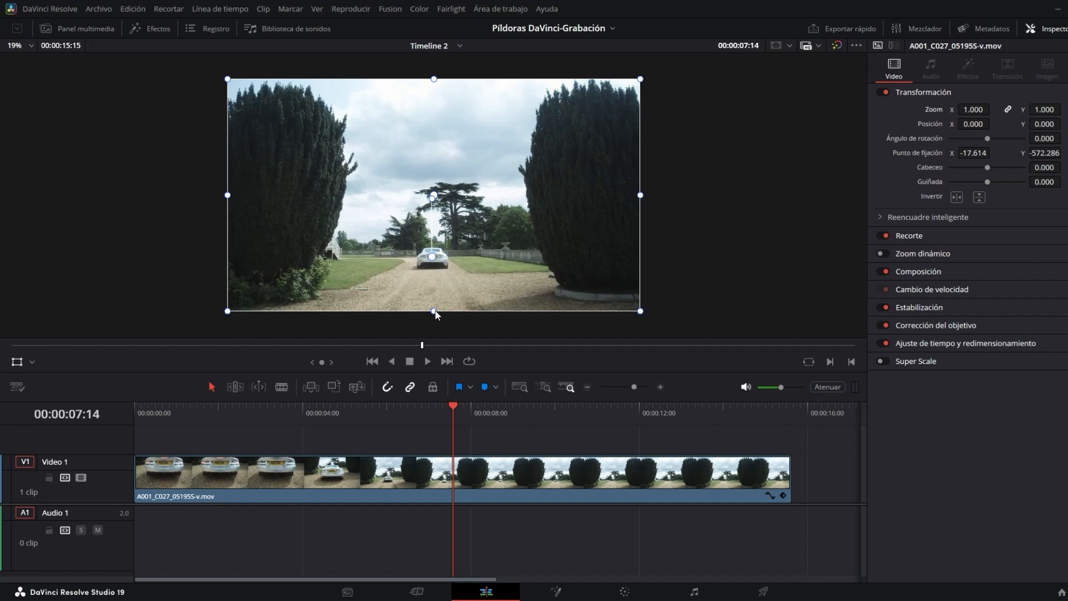
{"action": "left_click_drag", "start_coordinate": [434, 311], "coordinate": [437, 339]}
{"action": "key", "text": "ctrl+z"}
{"action": "left_click_drag", "start_coordinate": [990, 141], "coordinate": [996, 144]}
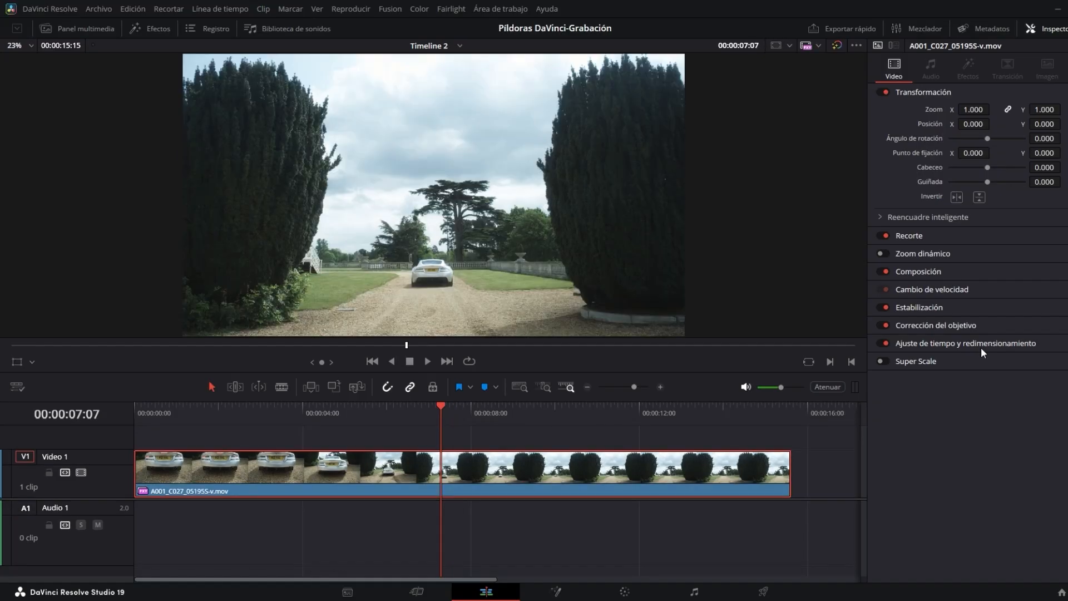